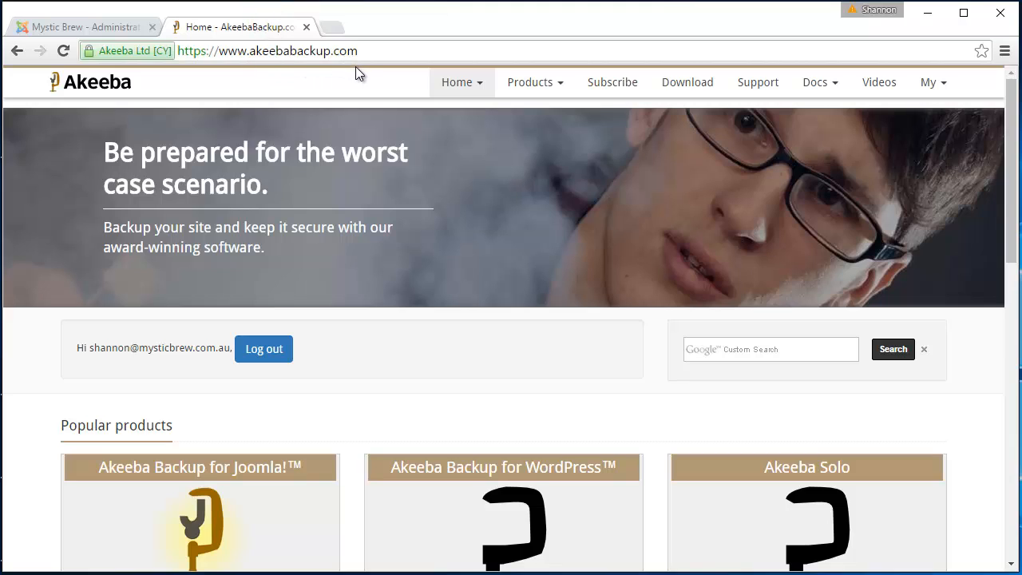
Open the Akeeba Backup for Joomla! product page on the Akeeba website.
{"action": "left_click", "coordinate": [558, 85]}
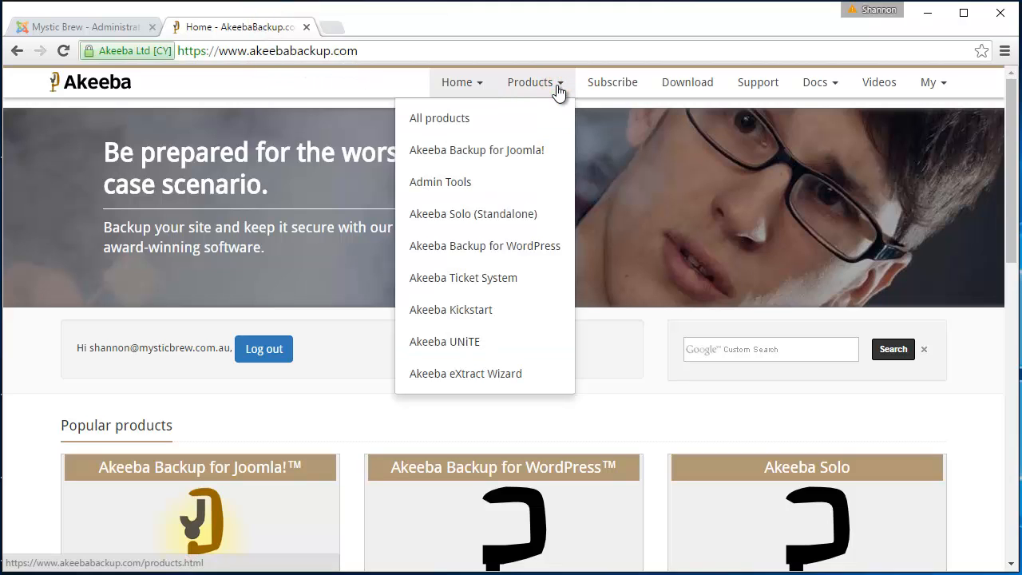
{"action": "left_click", "coordinate": [501, 150]}
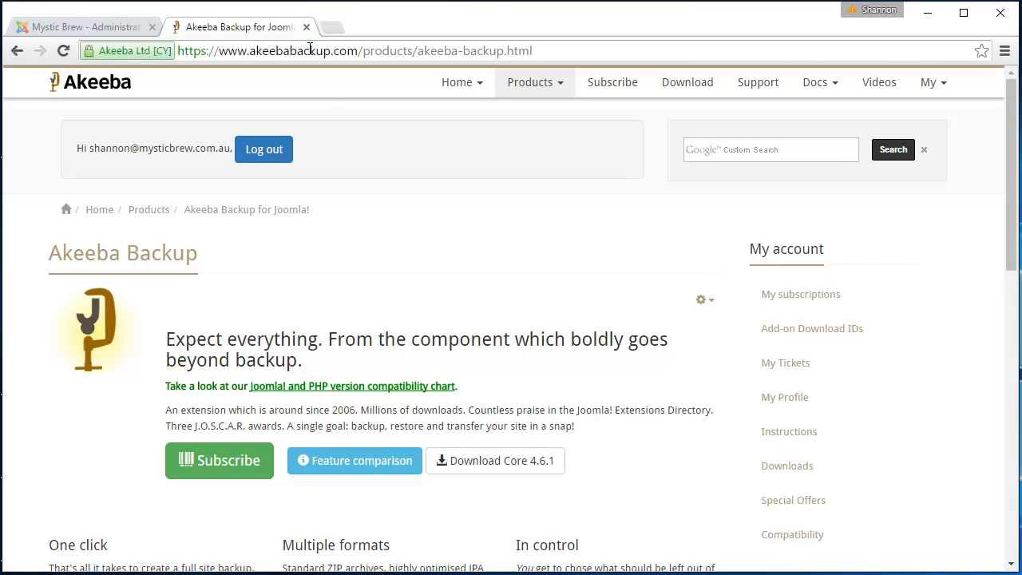
Switch to the Mystic Brew Joomla! administrator and open the Akeeba Backup component.
{"action": "left_click", "coordinate": [91, 27]}
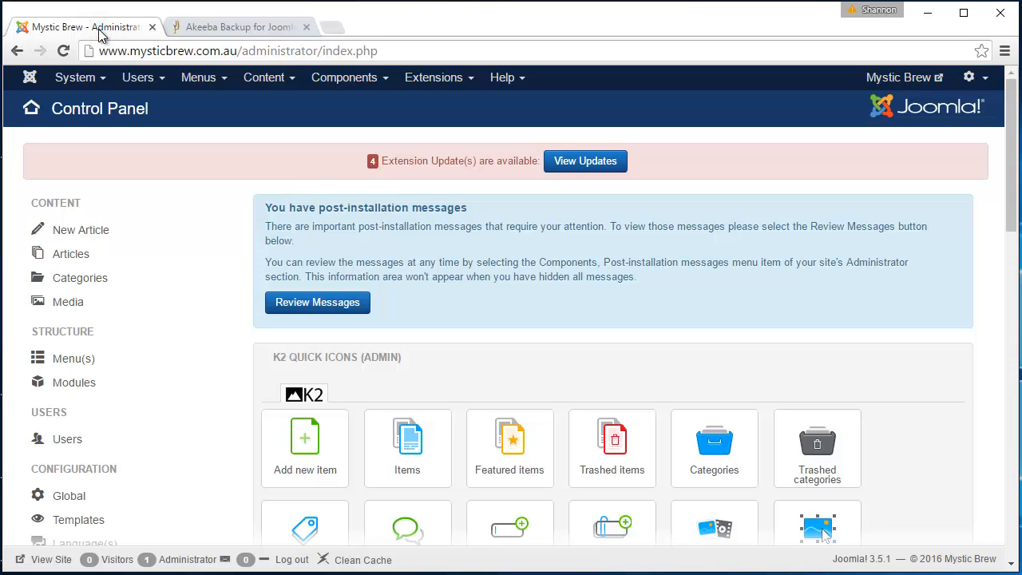
{"action": "left_click", "coordinate": [362, 80]}
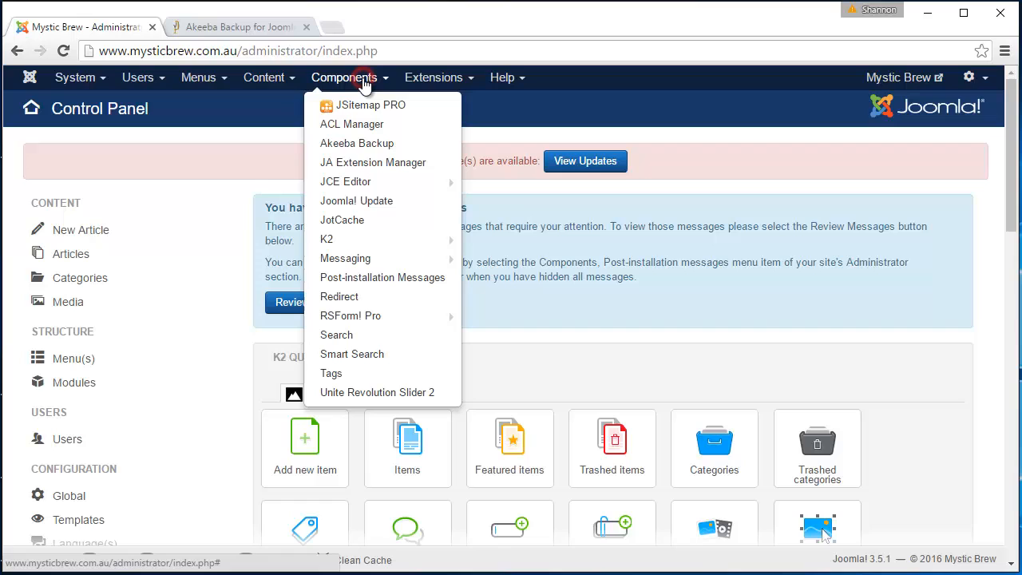
{"action": "left_click", "coordinate": [386, 143]}
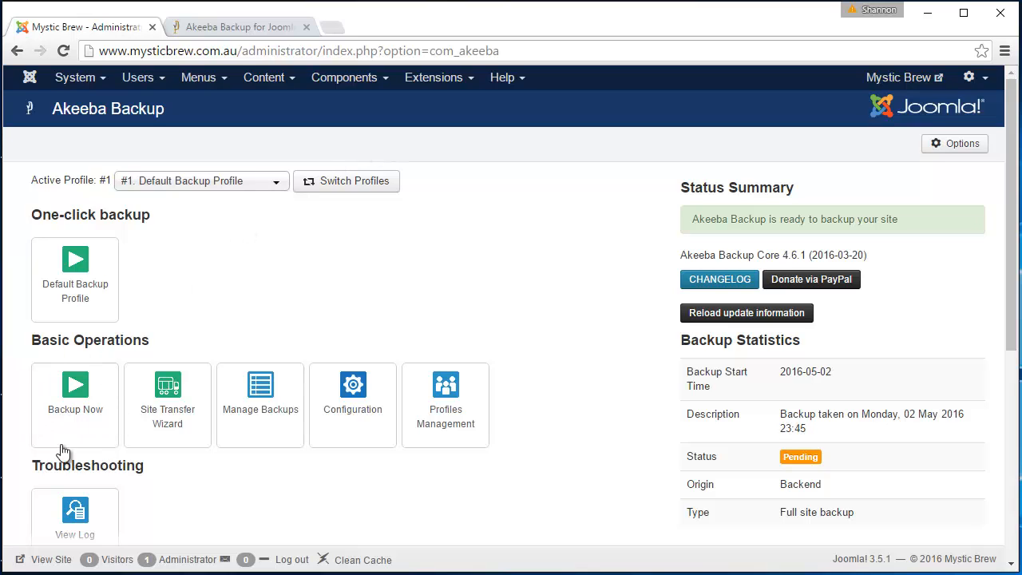
Run a new backup with the Default Backup Profile, keeping the suggested description and leaving the comment empty.
{"action": "left_click", "coordinate": [90, 385]}
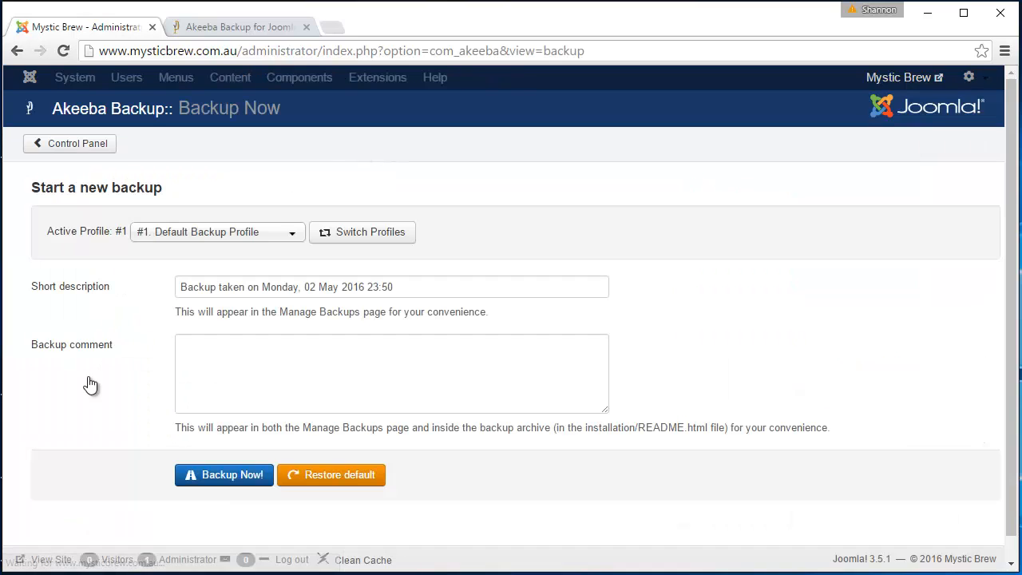
{"action": "left_click", "coordinate": [192, 345]}
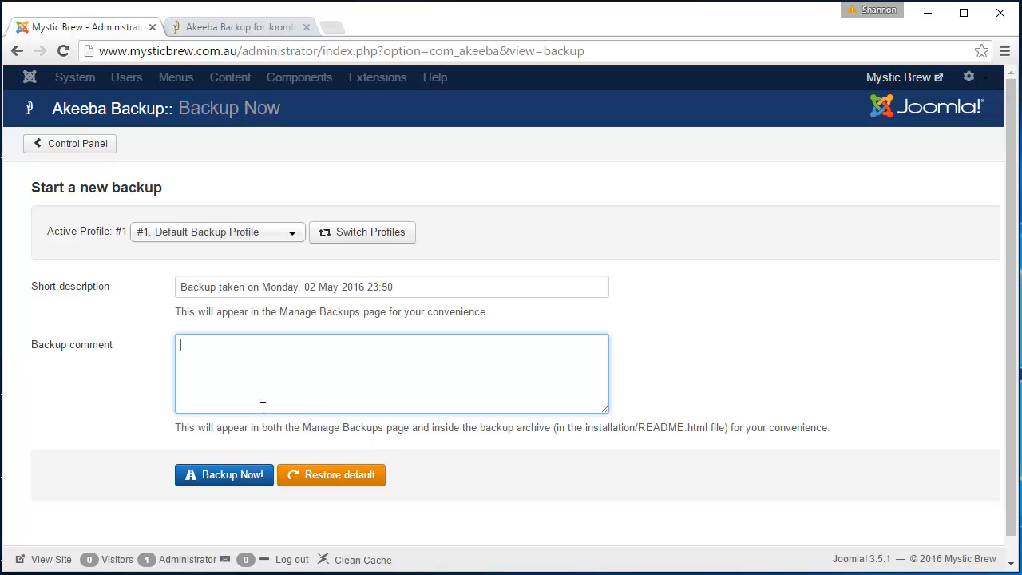
{"action": "left_click", "coordinate": [239, 476]}
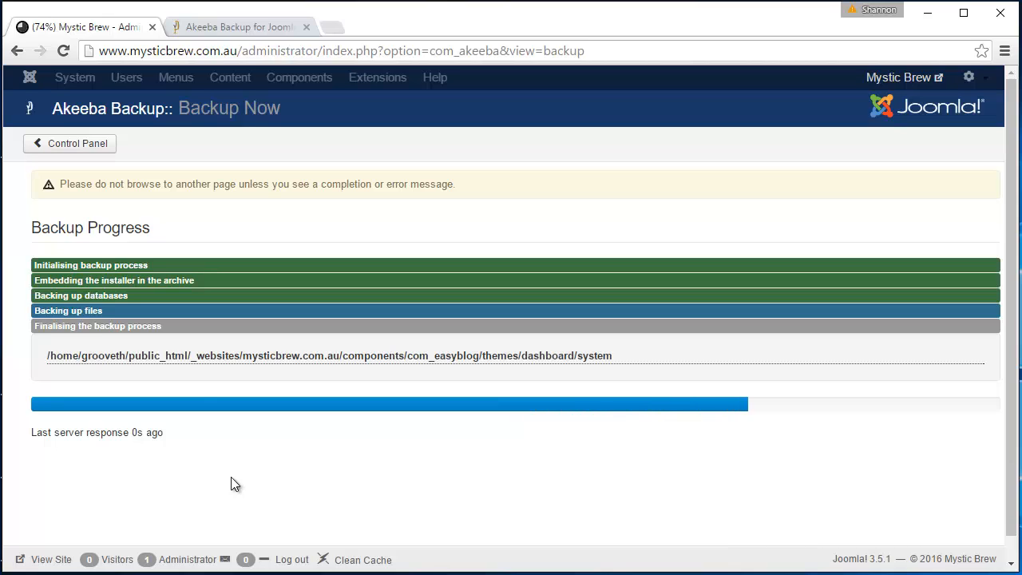
Open the backup profile's configuration from the component's control panel and look through its basic, advanced and quota settings.
{"action": "left_click", "coordinate": [96, 146]}
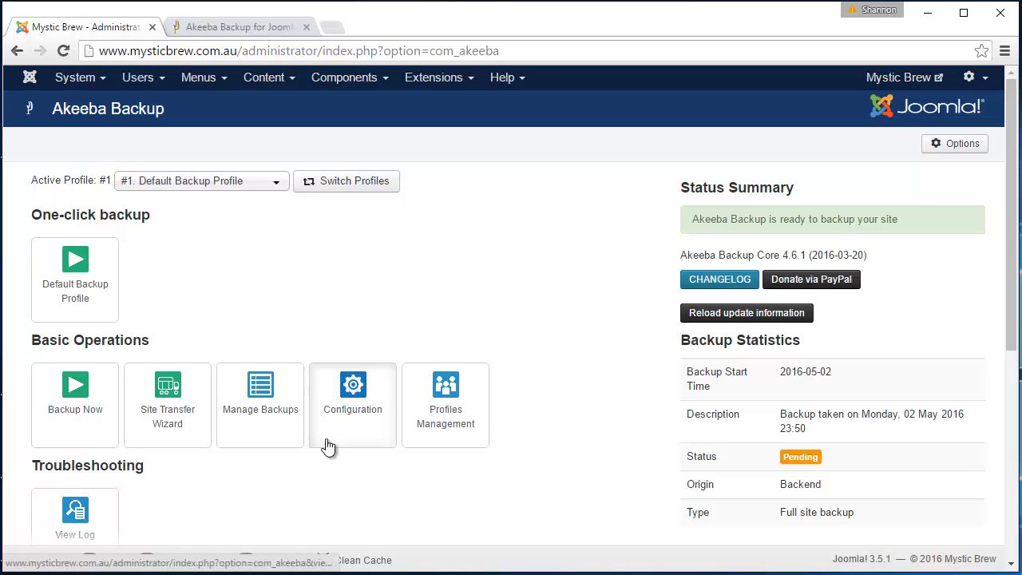
{"action": "left_click", "coordinate": [382, 414]}
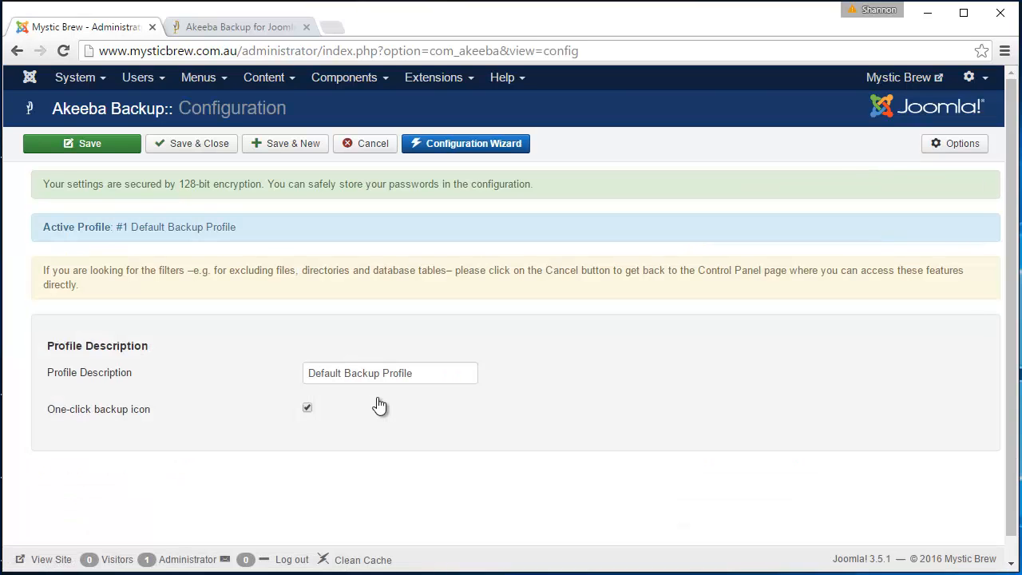
{"action": "scroll", "coordinate": [391, 397], "scroll_direction": "down", "scroll_amount": 2}
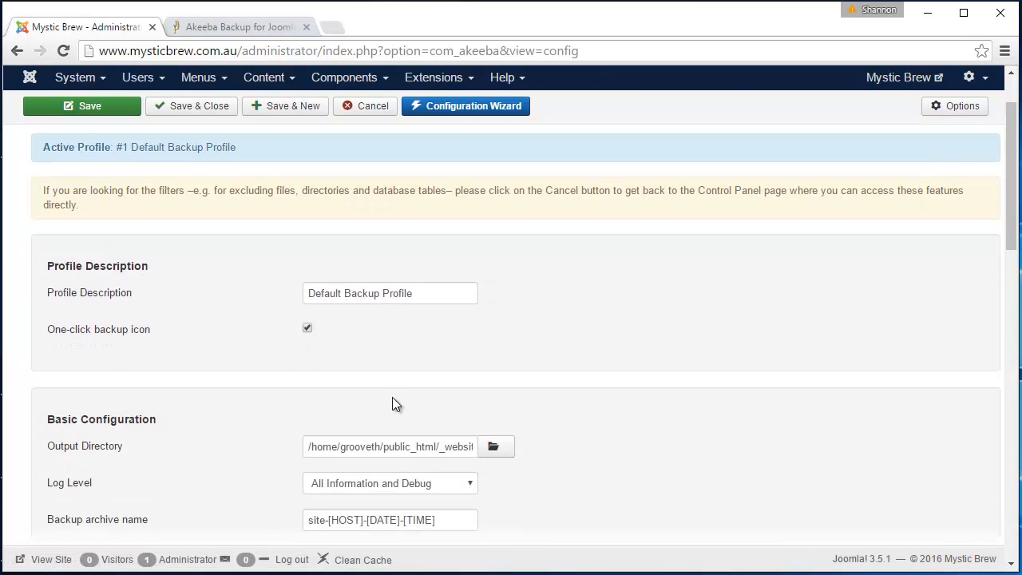
{"action": "scroll", "coordinate": [394, 405], "scroll_direction": "down", "scroll_amount": 5}
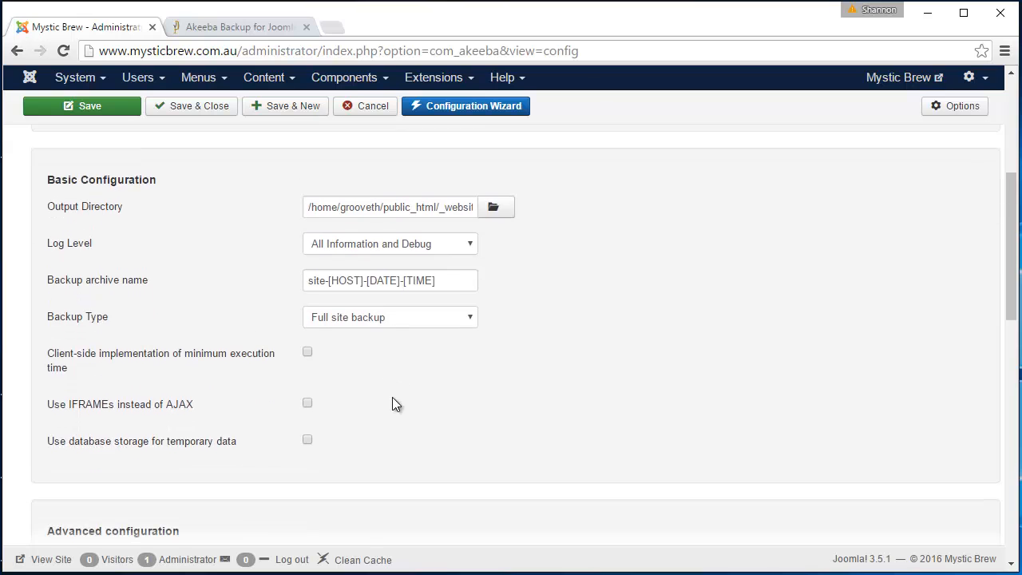
{"action": "scroll", "coordinate": [393, 405], "scroll_direction": "down", "scroll_amount": 7}
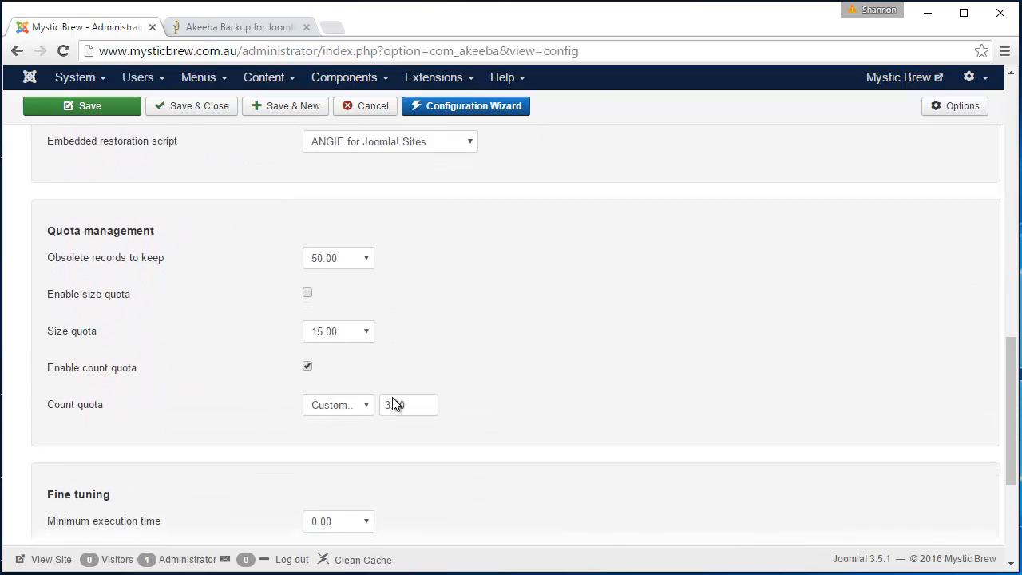
{"action": "scroll", "coordinate": [392, 404], "scroll_direction": "up", "scroll_amount": 6}
{"action": "scroll", "coordinate": [392, 405], "scroll_direction": "up", "scroll_amount": 6}
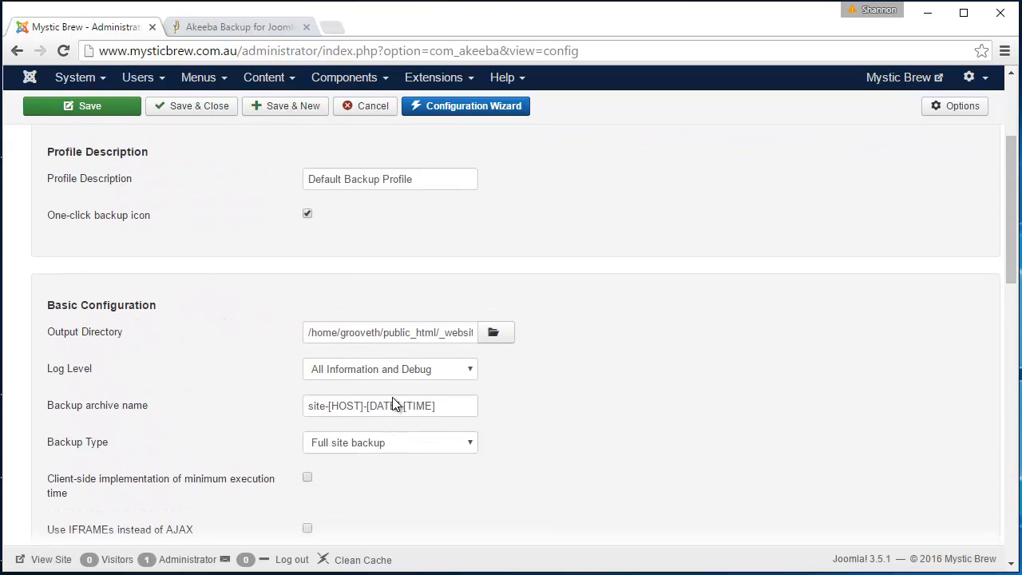
Read the explanations of the Output Directory and Archiver engine settings, and view the available archive formats.
{"action": "mouse_move", "coordinate": [84, 377]}
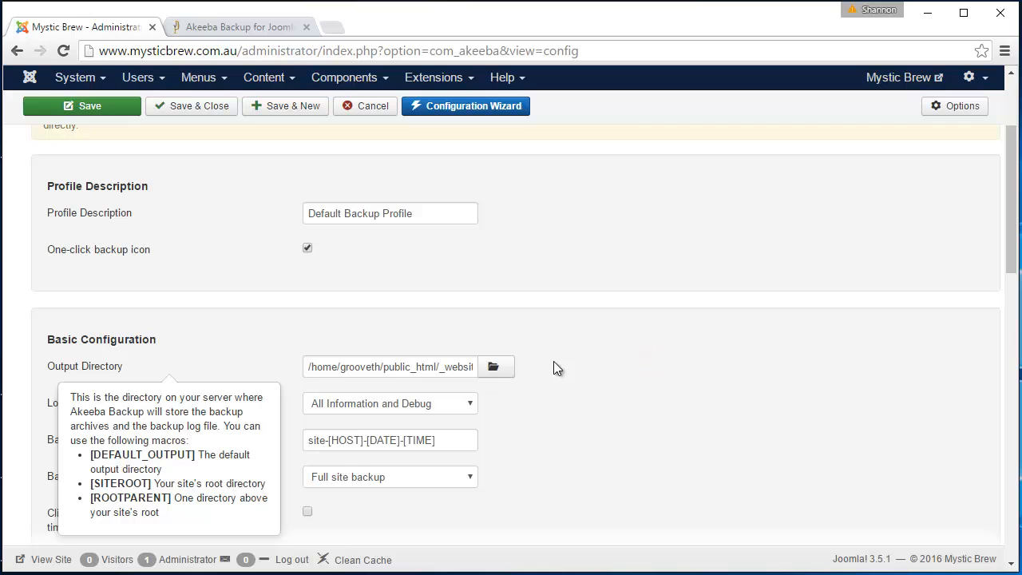
{"action": "scroll", "coordinate": [559, 361], "scroll_direction": "down", "scroll_amount": 2}
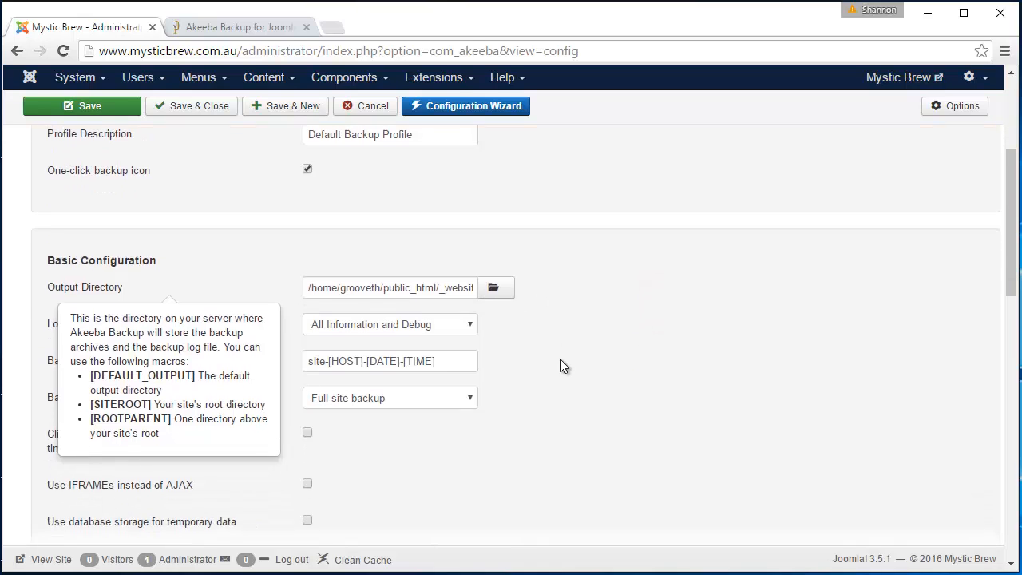
{"action": "scroll", "coordinate": [559, 361], "scroll_direction": "down", "scroll_amount": 3}
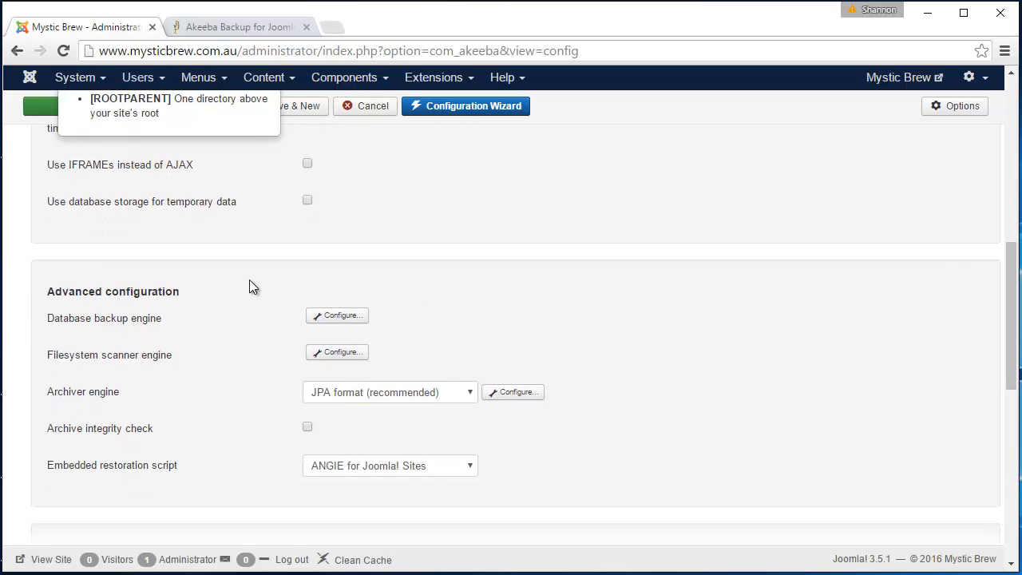
{"action": "mouse_move", "coordinate": [69, 401]}
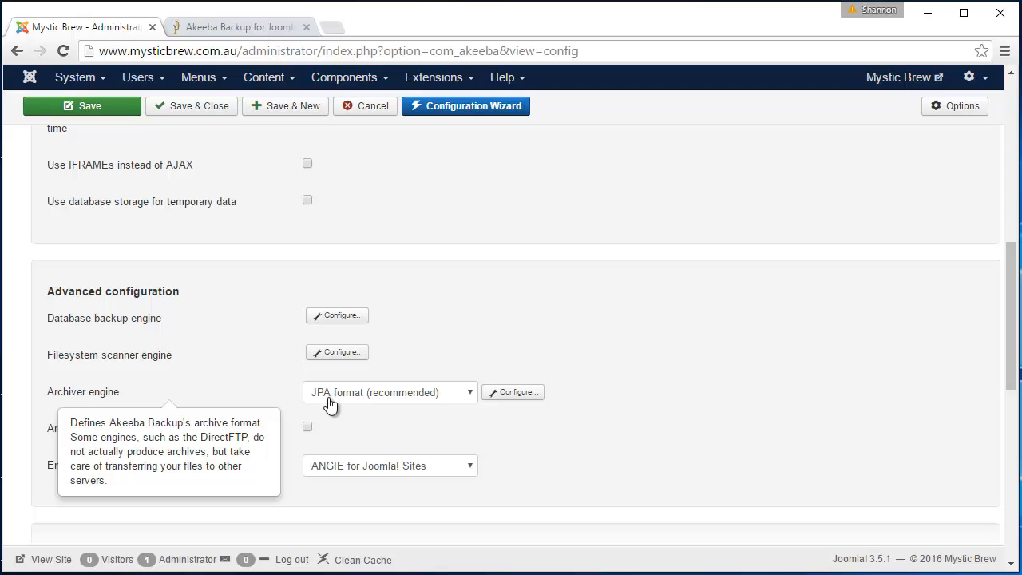
{"action": "left_click", "coordinate": [430, 394]}
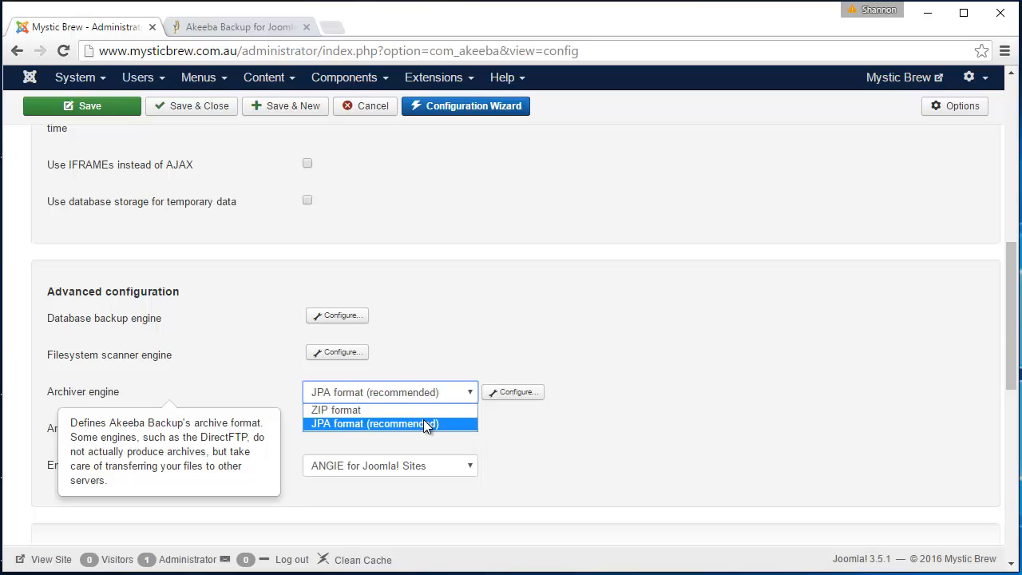
Switch to the Akeeba website and locate Akeeba Kickstart among its products.
{"action": "left_click", "coordinate": [256, 28]}
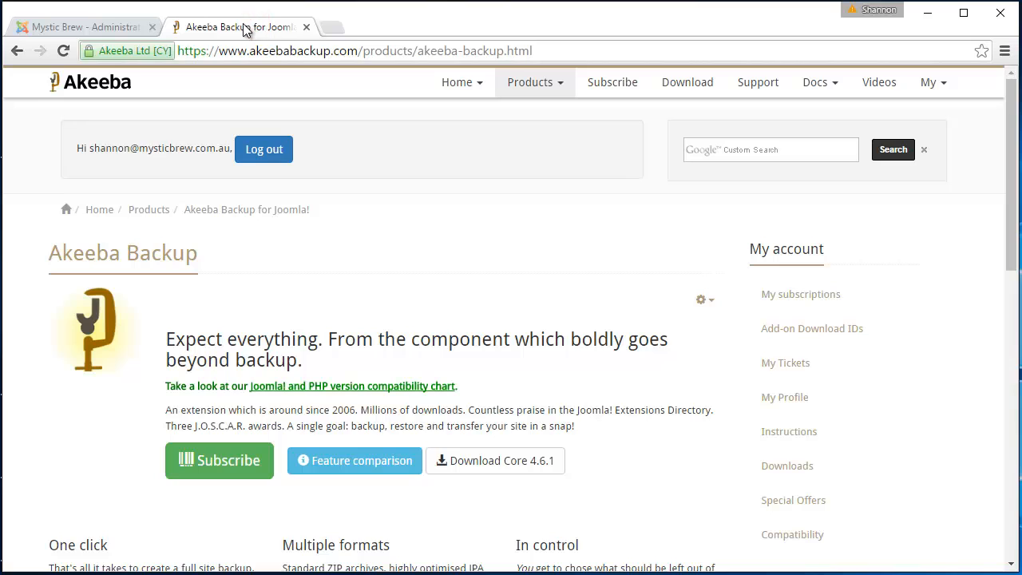
{"action": "left_click", "coordinate": [531, 90]}
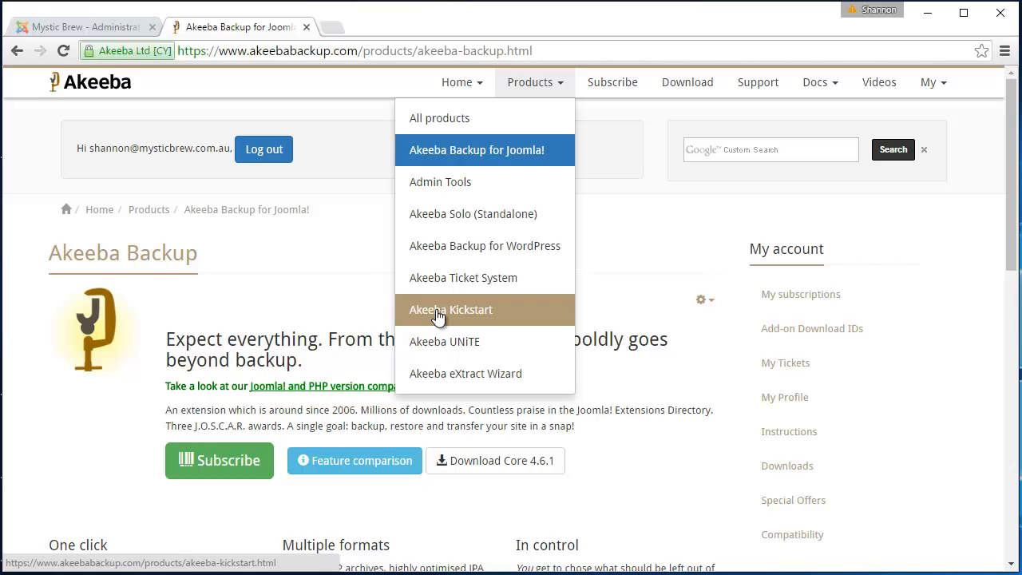
Return to the Joomla! configuration page, check the ZIP format option for the Archiver engine, and leave without saving.
{"action": "left_click", "coordinate": [102, 27]}
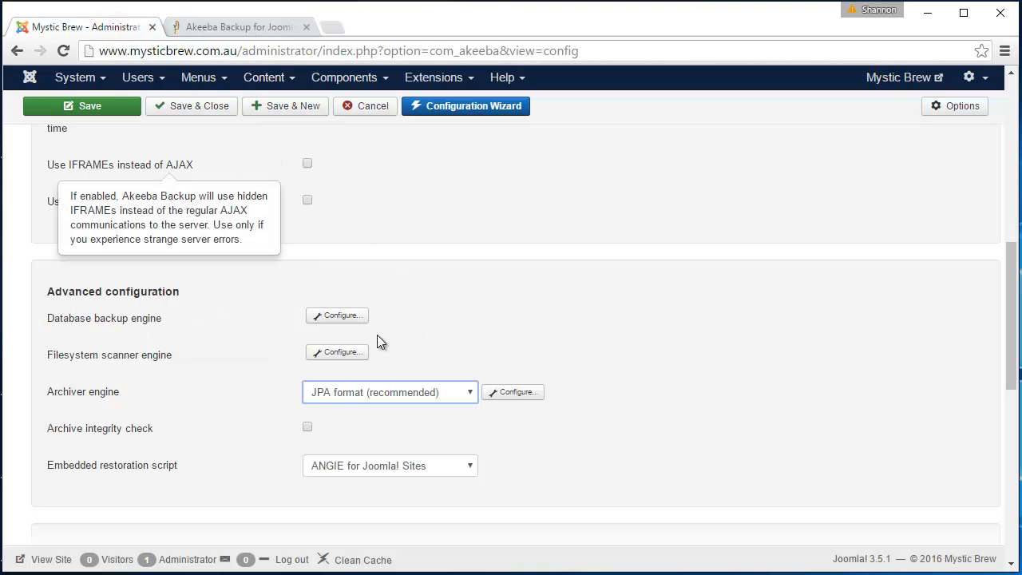
{"action": "left_click", "coordinate": [364, 394]}
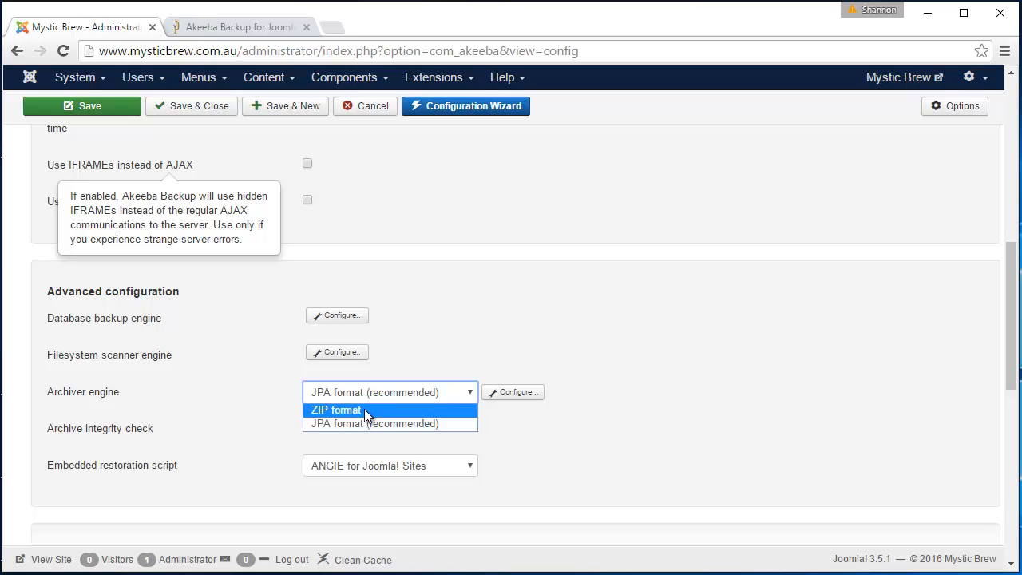
{"action": "left_click", "coordinate": [578, 301]}
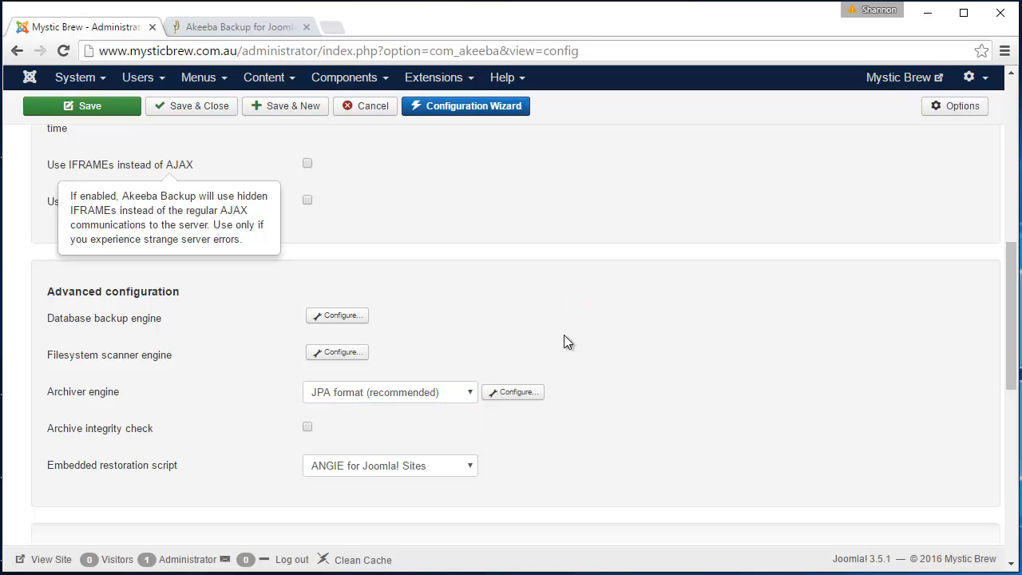
{"action": "scroll", "coordinate": [565, 333], "scroll_direction": "up", "scroll_amount": 7}
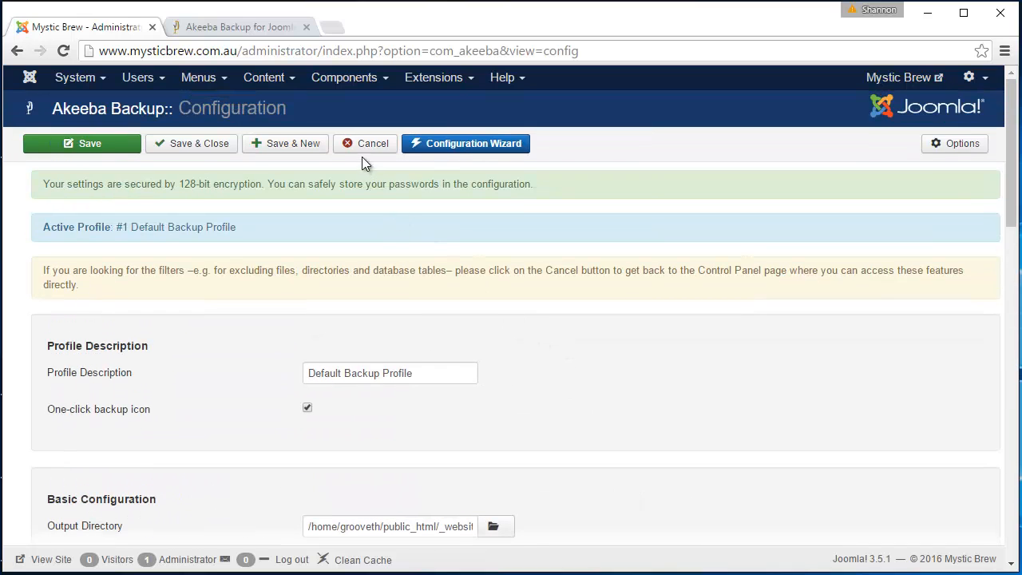
{"action": "left_click", "coordinate": [367, 146]}
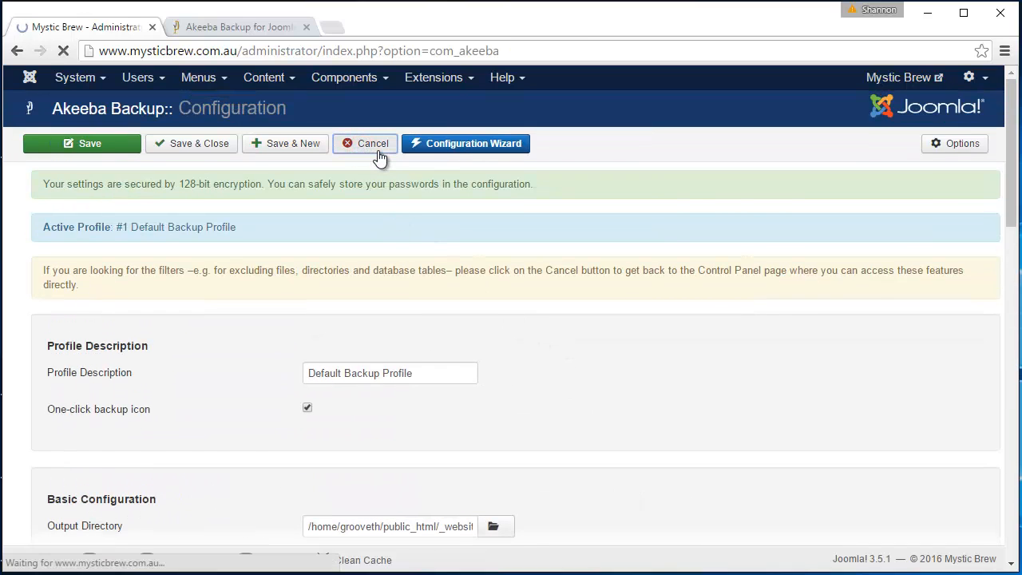
Open Files and Directories Exclusion and look through the subdirectories of the site root.
{"action": "scroll", "coordinate": [359, 189], "scroll_direction": "down", "scroll_amount": 3}
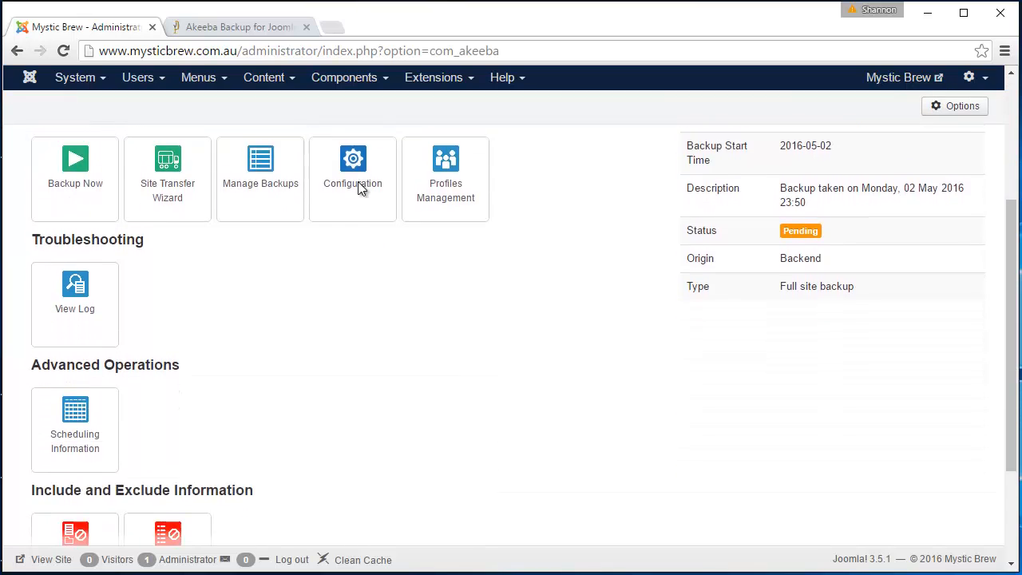
{"action": "scroll", "coordinate": [358, 189], "scroll_direction": "down", "scroll_amount": 2}
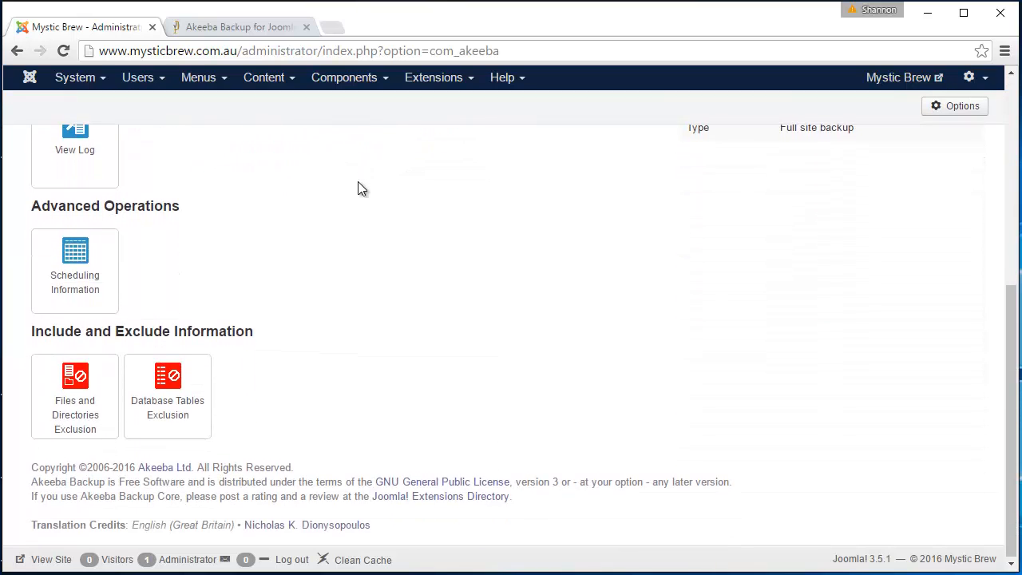
{"action": "left_click", "coordinate": [99, 408]}
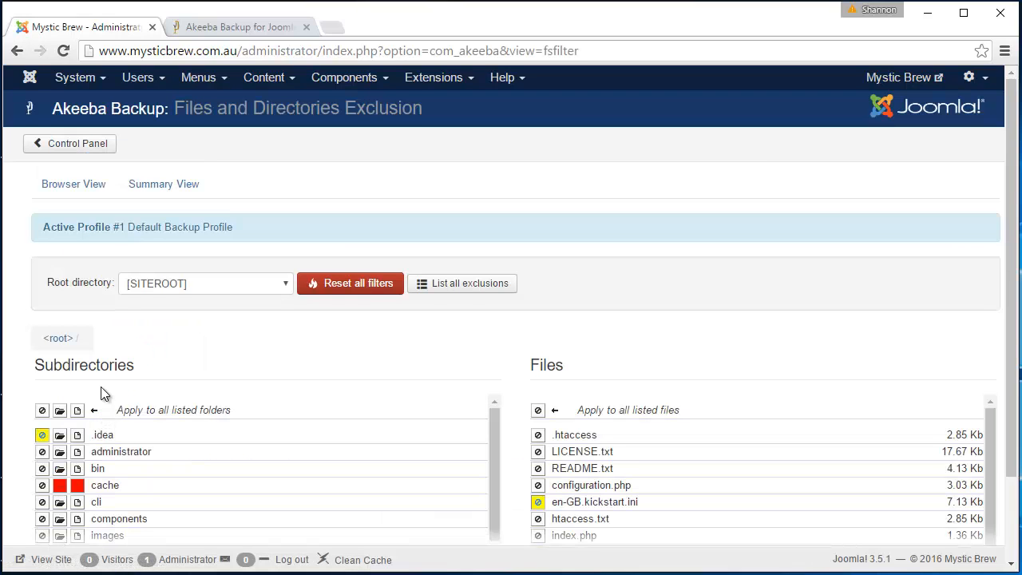
{"action": "scroll", "coordinate": [101, 387], "scroll_direction": "down", "scroll_amount": 5}
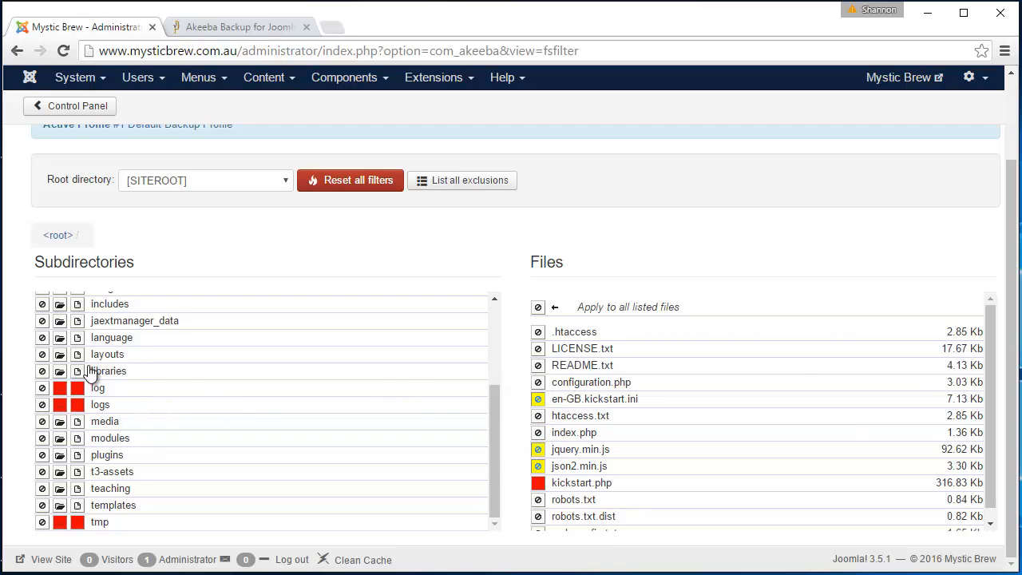
Try excluding the jaextmanager_data and language directories from the backup, and remove both exclusions again.
{"action": "left_click", "coordinate": [42, 321]}
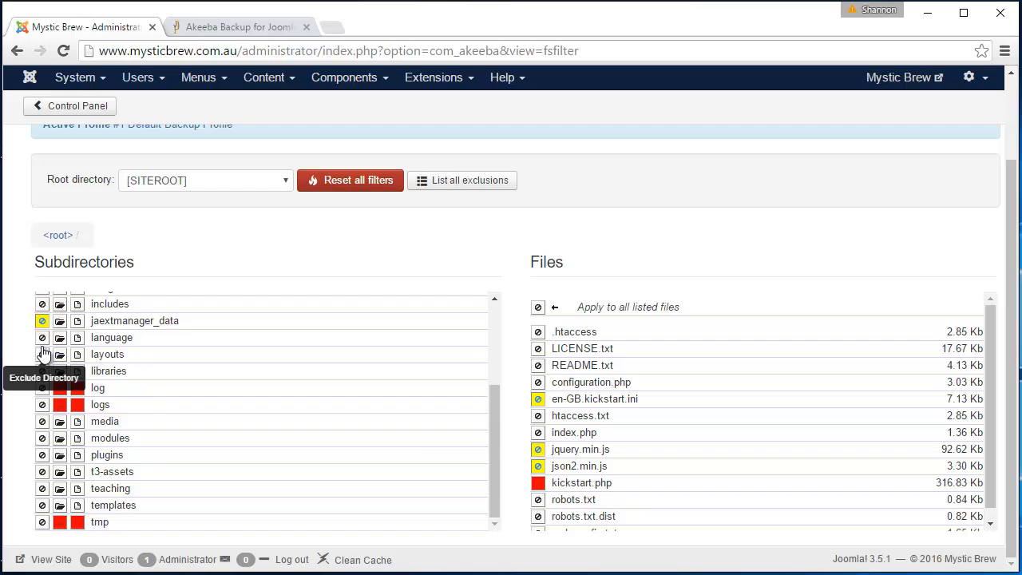
{"action": "left_click", "coordinate": [42, 338]}
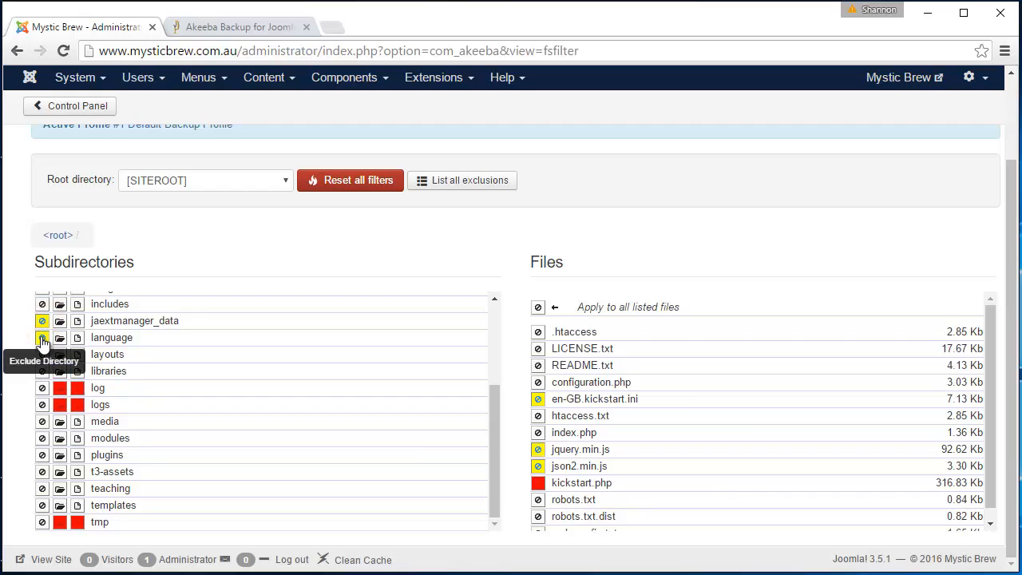
{"action": "left_click", "coordinate": [42, 337]}
{"action": "left_click", "coordinate": [43, 320]}
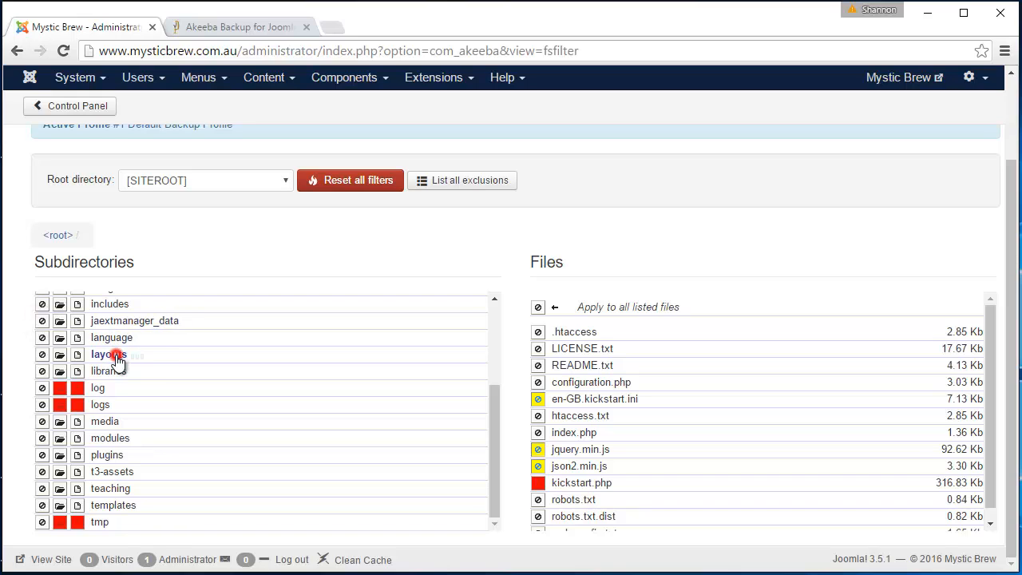
Inside the layouts directory, try excluding the libraries subdirectory, remove that exclusion, and return to the site root.
{"action": "left_click", "coordinate": [117, 355]}
{"action": "left_click", "coordinate": [42, 365]}
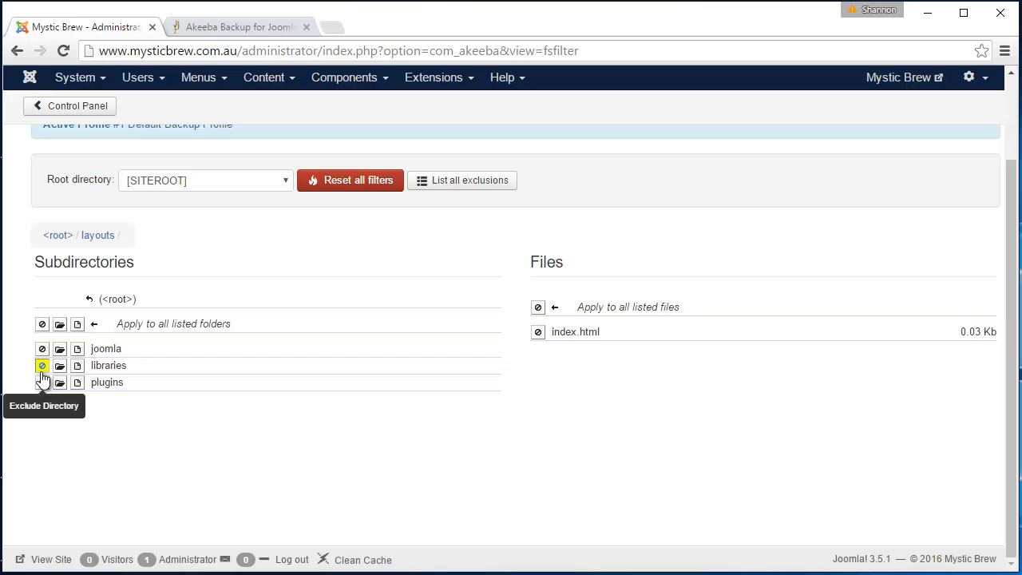
{"action": "left_click", "coordinate": [42, 365]}
{"action": "left_click", "coordinate": [118, 297]}
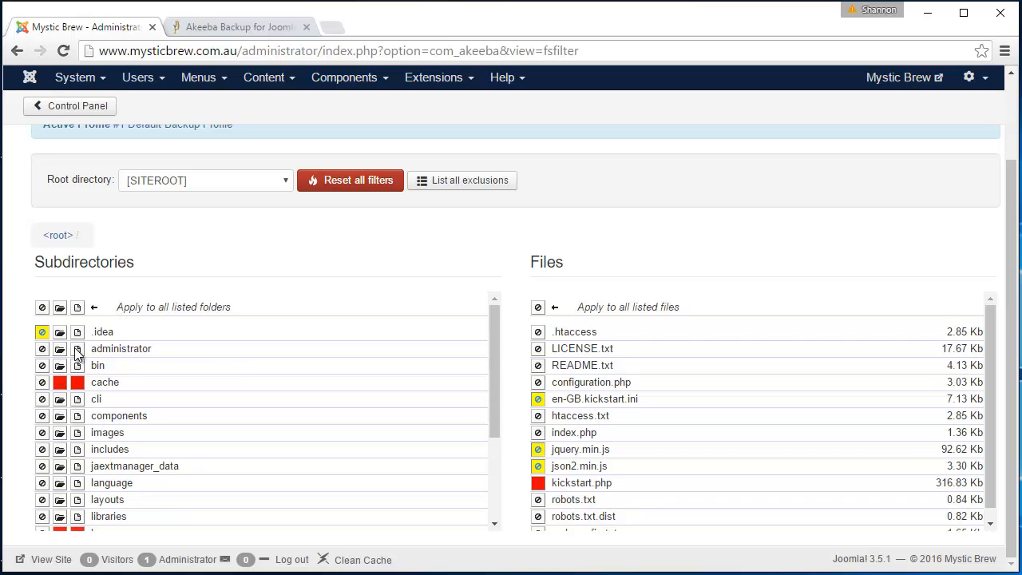
Try excluding the images directory in the site root from the backup, and remove that exclusion again.
{"action": "left_click", "coordinate": [42, 433]}
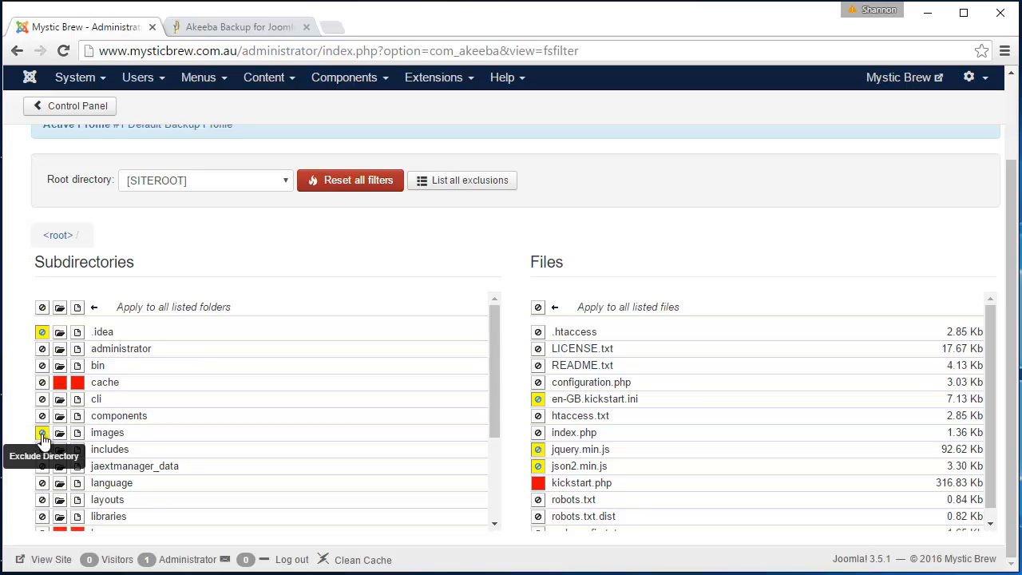
{"action": "left_click", "coordinate": [43, 432]}
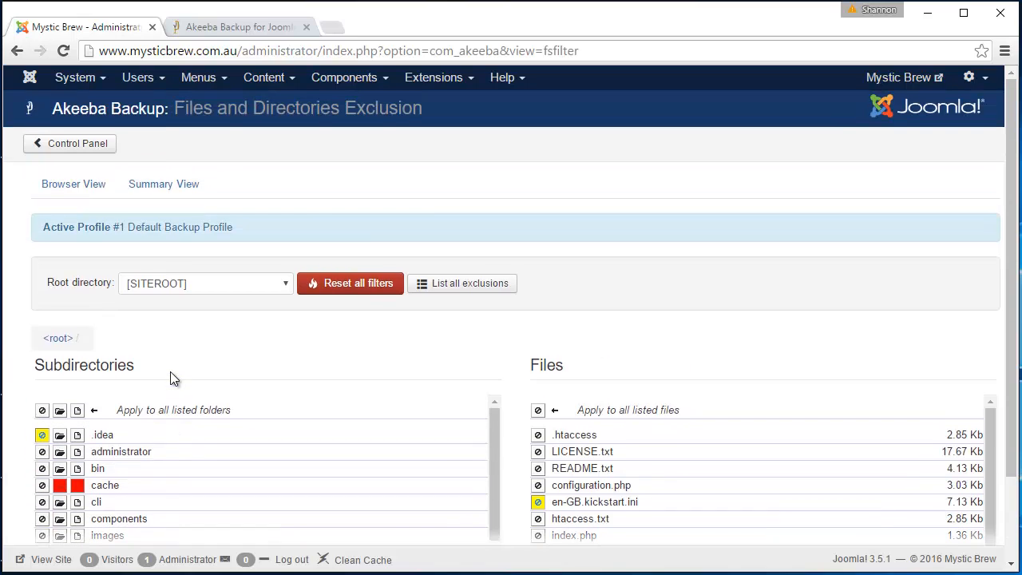
Leave the exclusion settings, open Manage Backups, and look through the list of existing backups and their download options.
{"action": "left_click", "coordinate": [98, 144]}
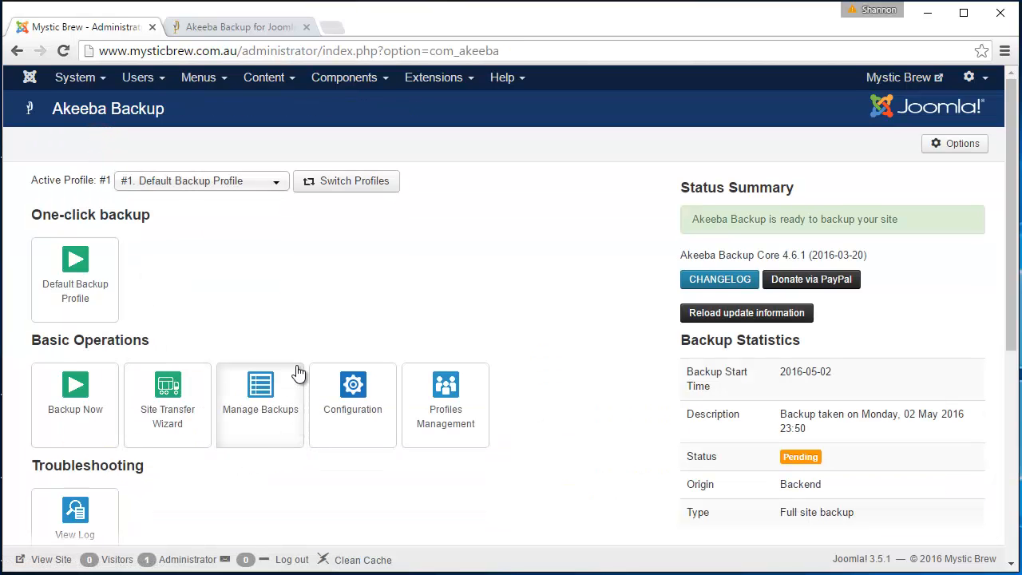
{"action": "left_click", "coordinate": [259, 400]}
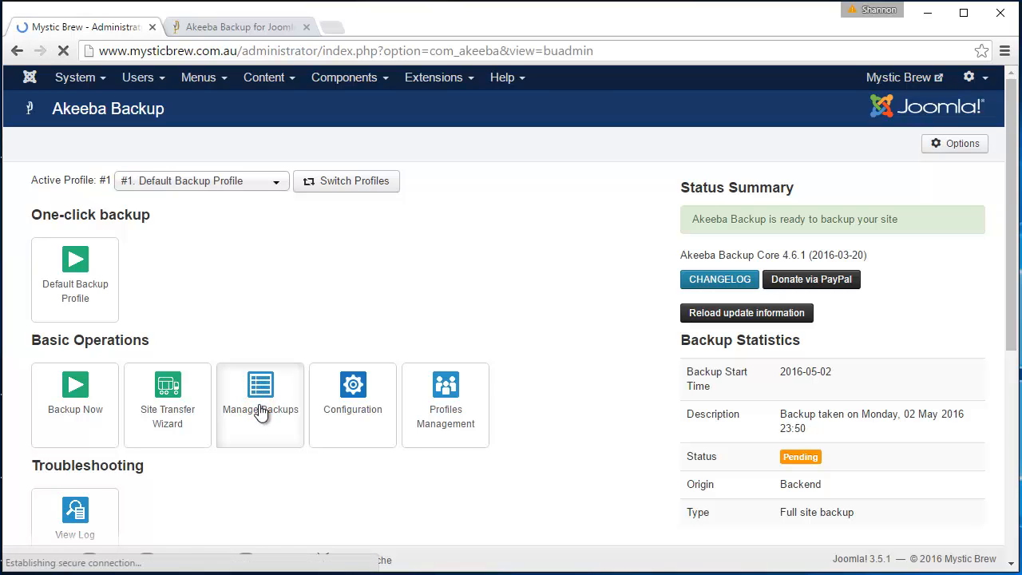
{"action": "scroll", "coordinate": [260, 410], "scroll_direction": "down", "scroll_amount": 2}
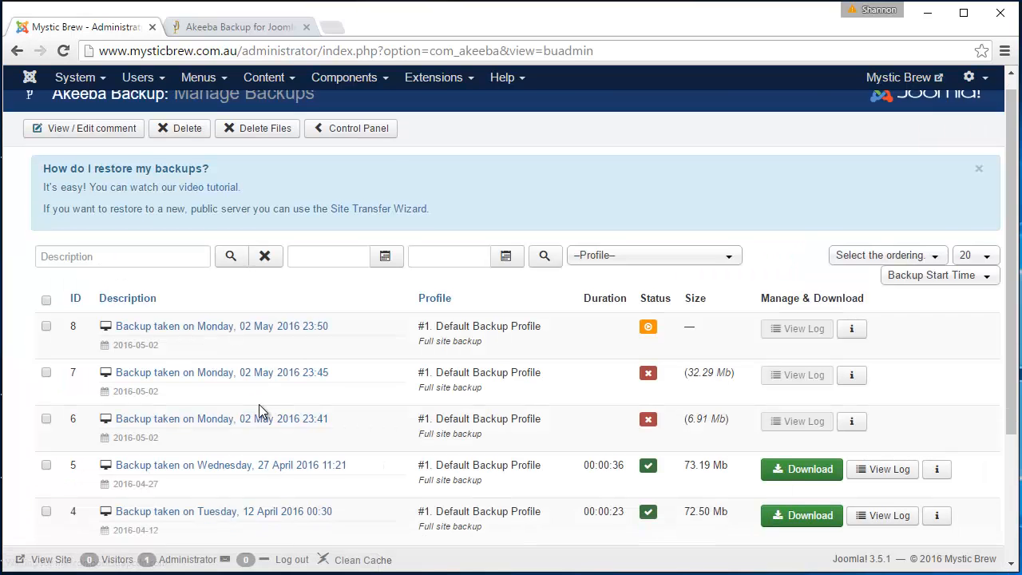
{"action": "scroll", "coordinate": [259, 406], "scroll_direction": "down", "scroll_amount": 1}
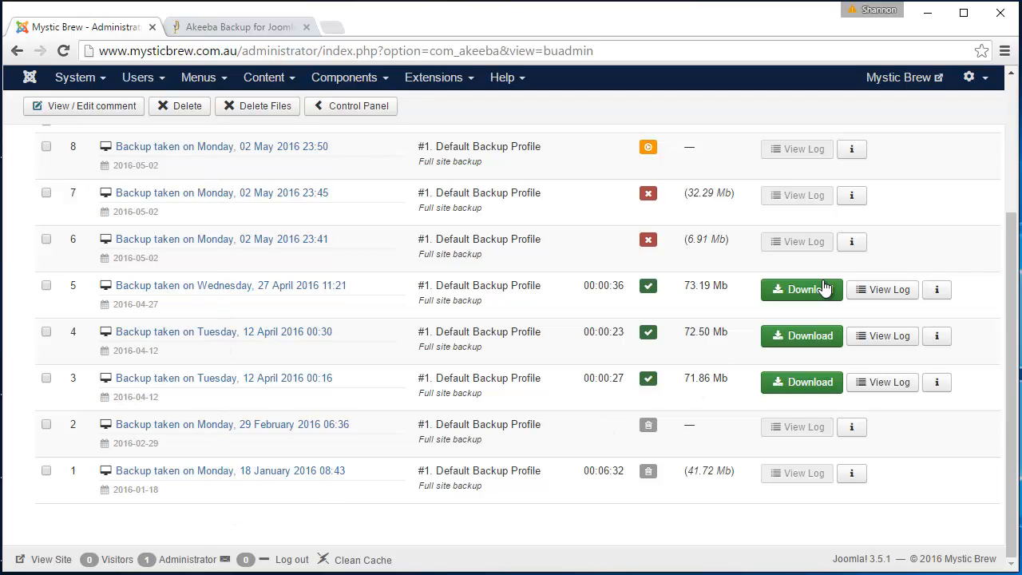
{"action": "scroll", "coordinate": [296, 229], "scroll_direction": "up", "scroll_amount": 3}
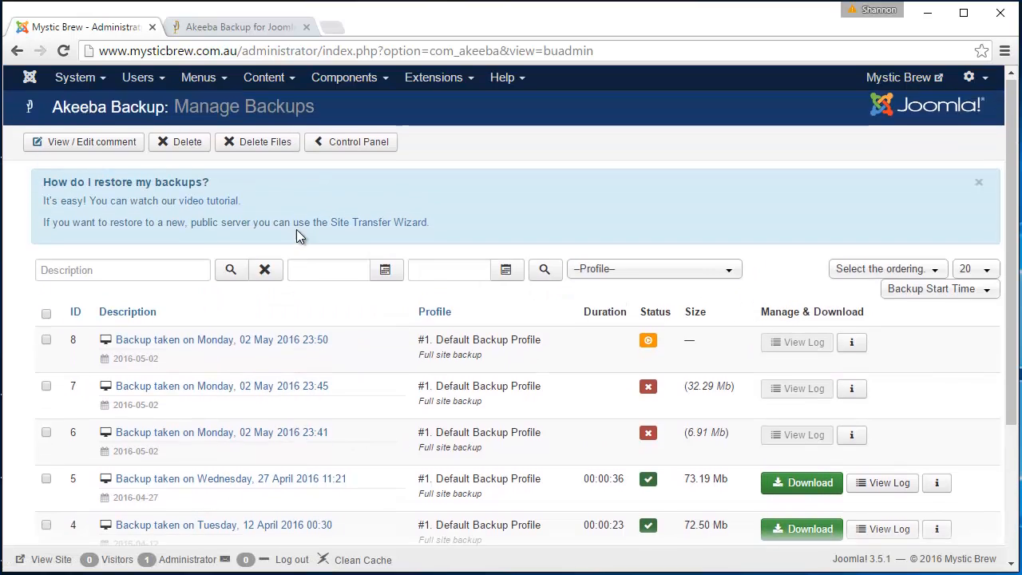
Select all listed backups, clear the selection again, and return to the Akeeba Backup control panel.
{"action": "left_click", "coordinate": [45, 315]}
{"action": "left_click", "coordinate": [46, 315]}
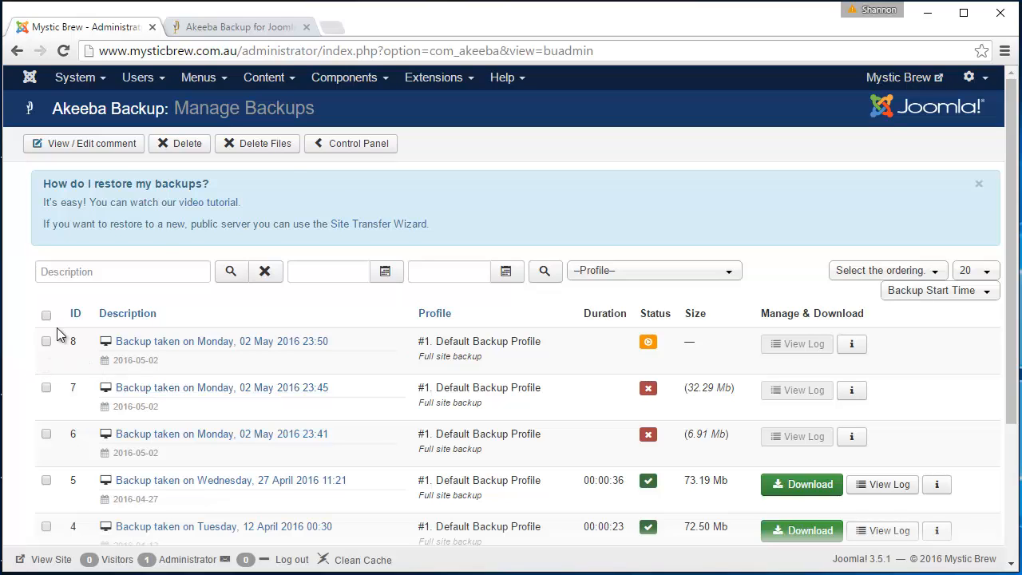
{"action": "left_click", "coordinate": [374, 143]}
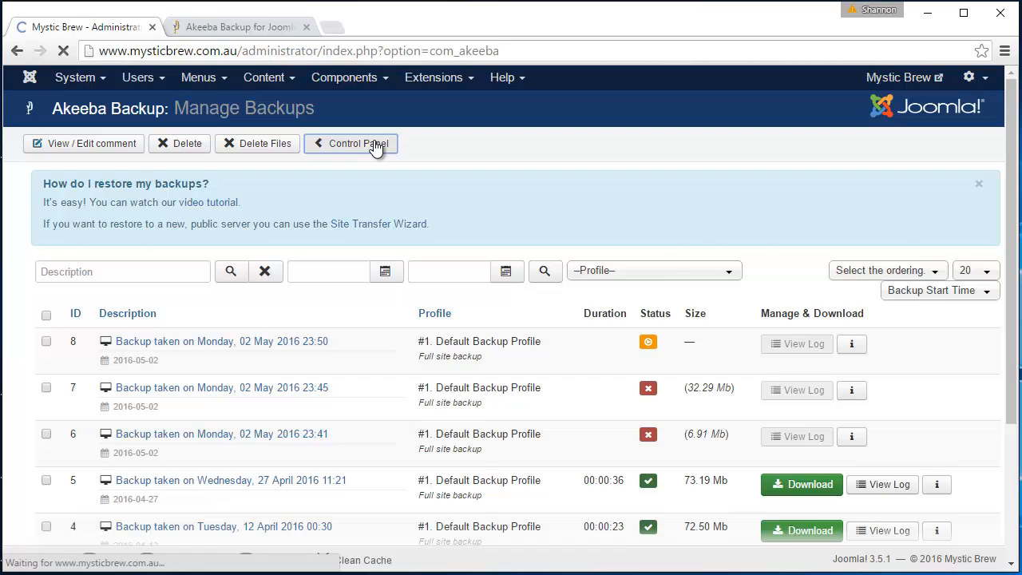